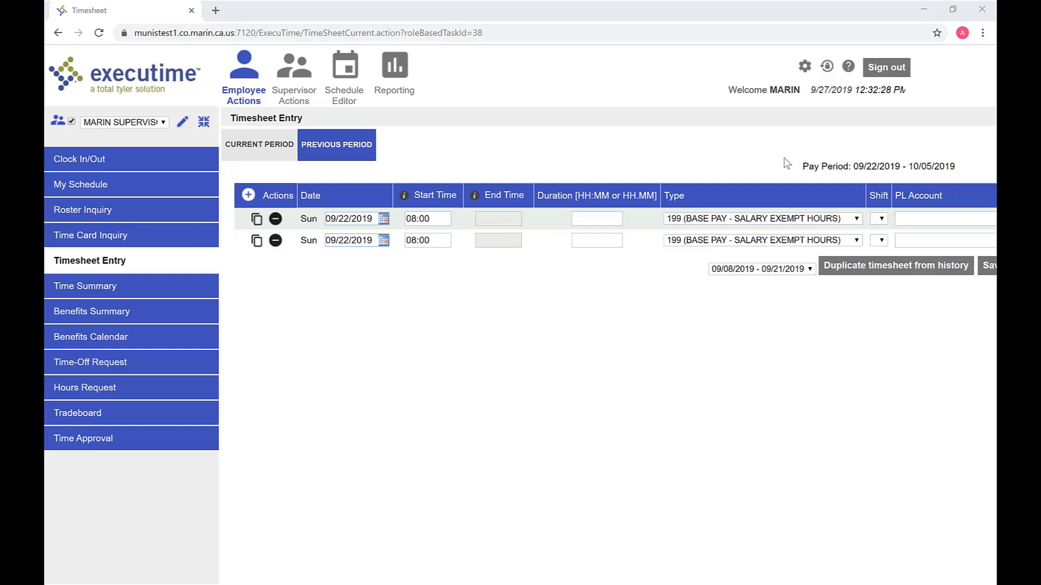
{"action": "left_click_drag", "start_coordinate": [803, 167], "coordinate": [955, 168]}
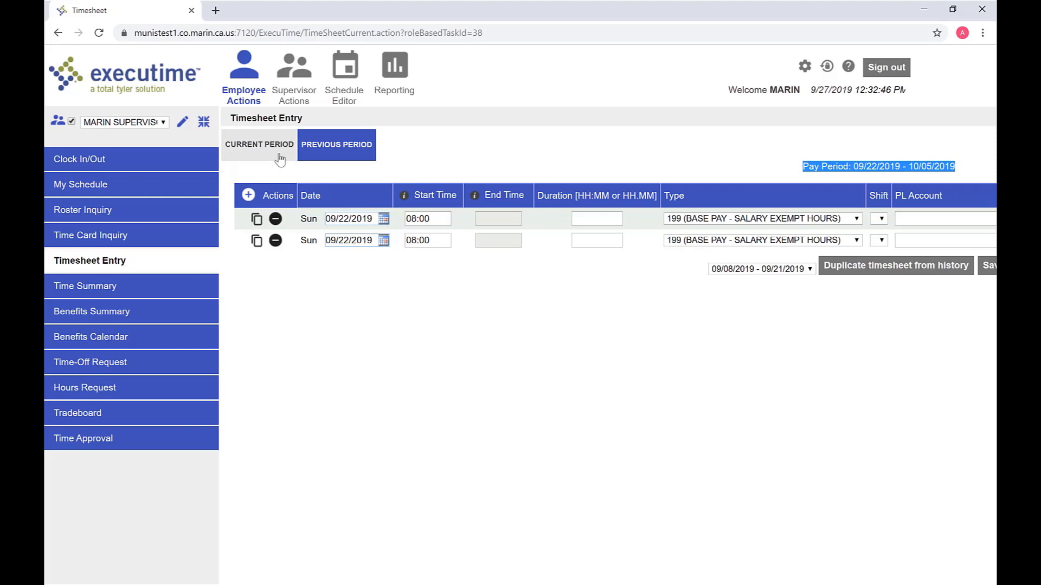
{"action": "left_click", "coordinate": [323, 157]}
Fill the first row with Monday 09/23/2019, start time 08:30, and an 8-hour duration
{"action": "left_click", "coordinate": [384, 219]}
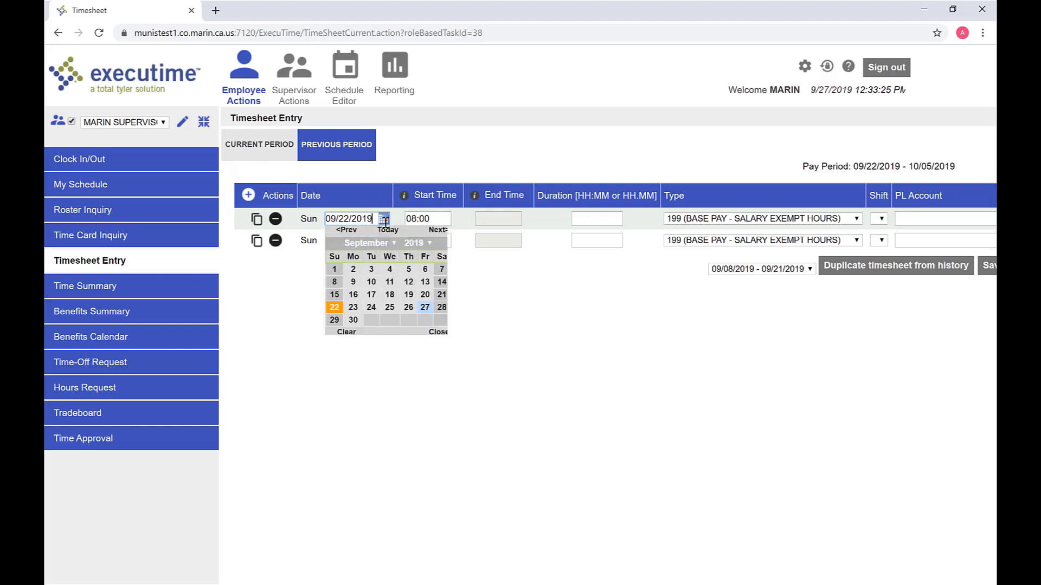
{"action": "left_click", "coordinate": [354, 311]}
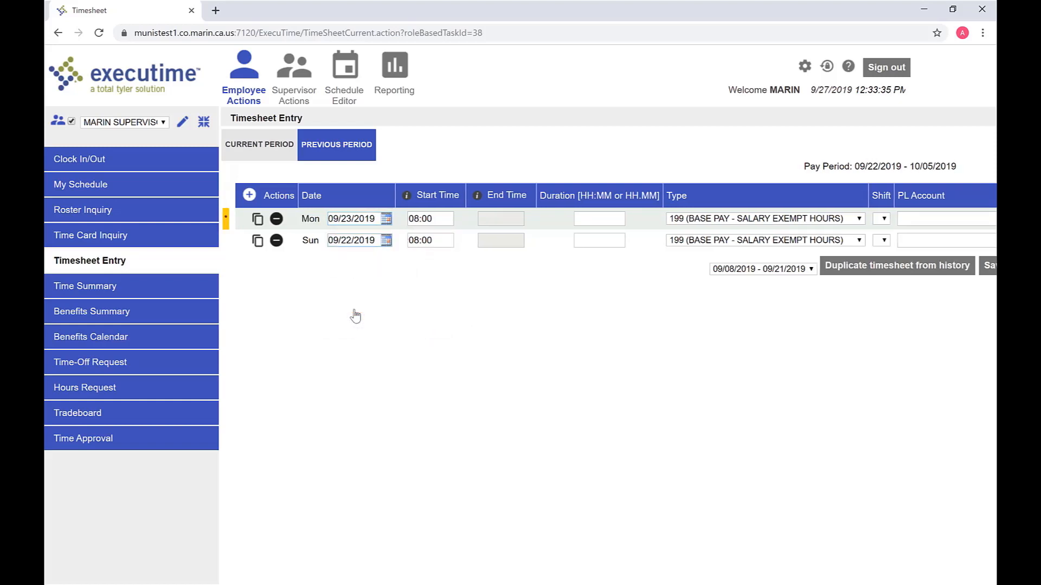
{"action": "left_click", "coordinate": [434, 220]}
{"action": "key", "text": "BackSpace"}
{"action": "key", "text": "BackSpace"}
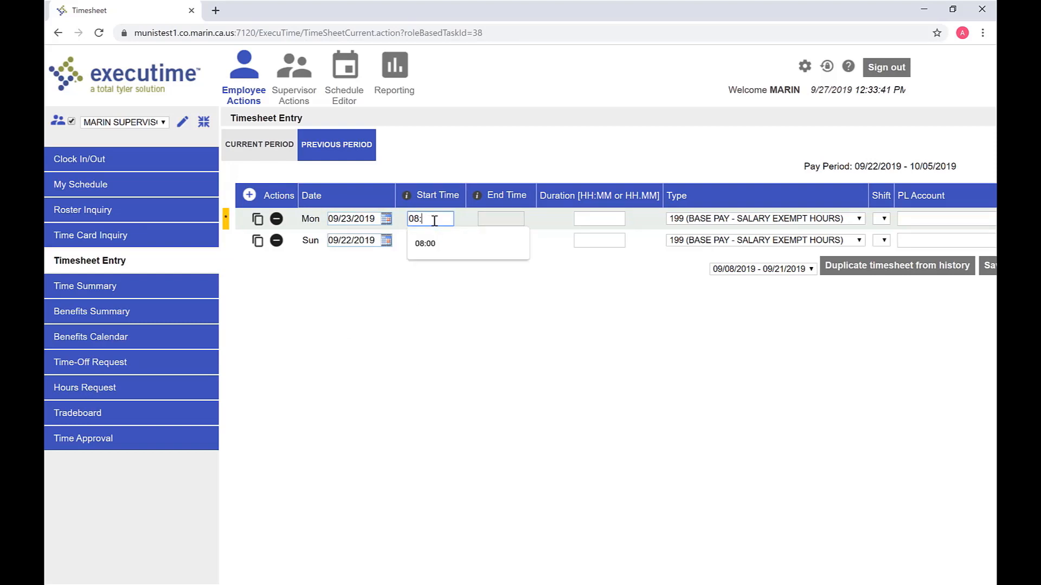
{"action": "type", "text": "30"}
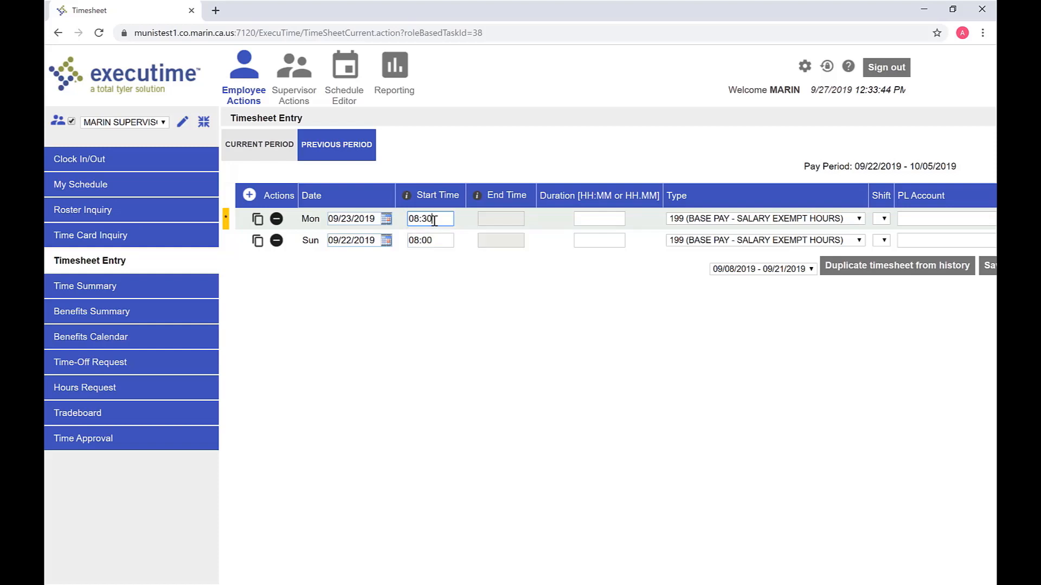
{"action": "key", "text": "Tab"}
{"action": "type", "text": "8"}
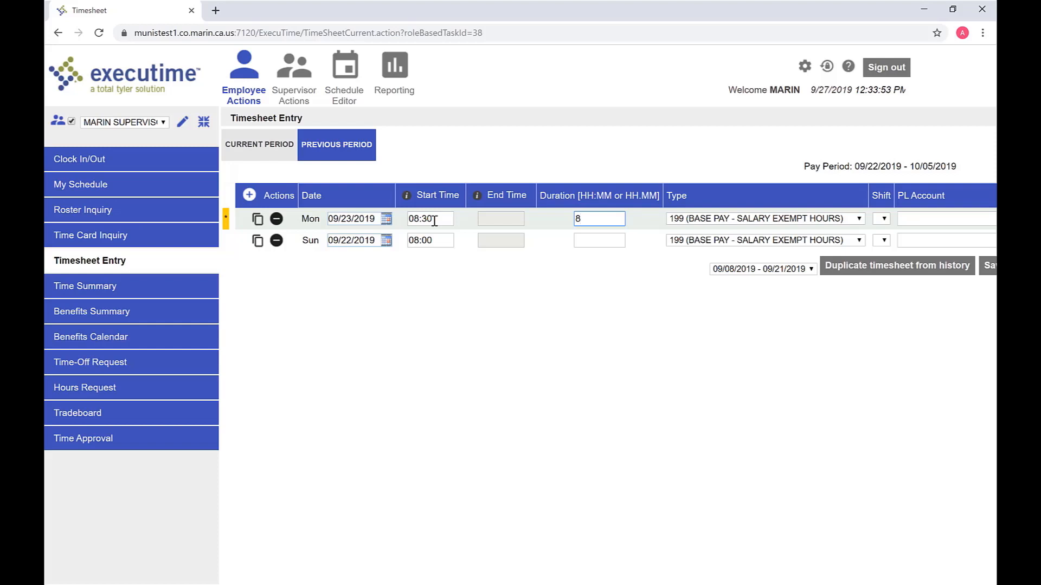
{"action": "key", "text": "Tab"}
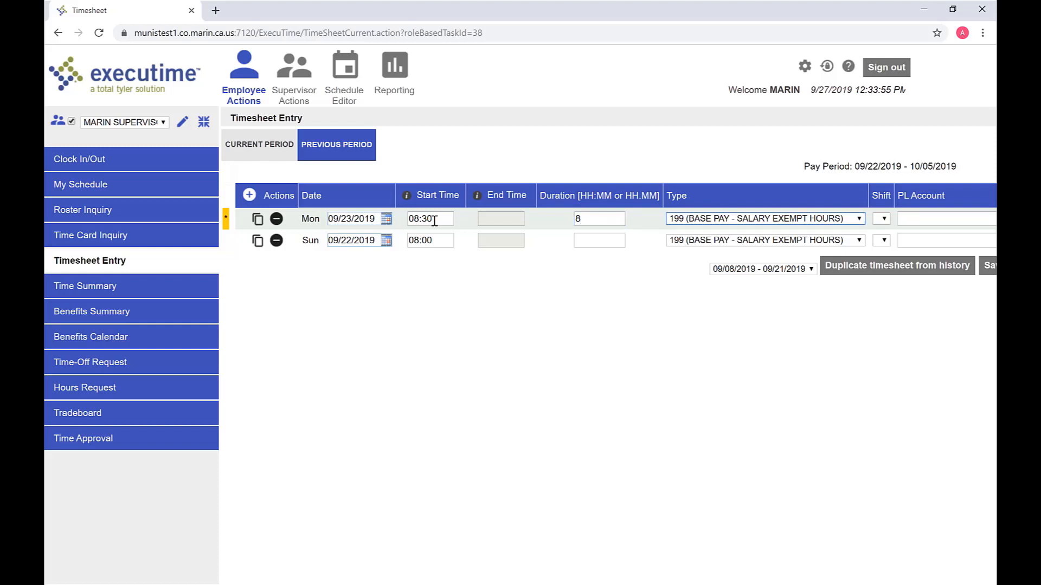
{"action": "left_click", "coordinate": [713, 220]}
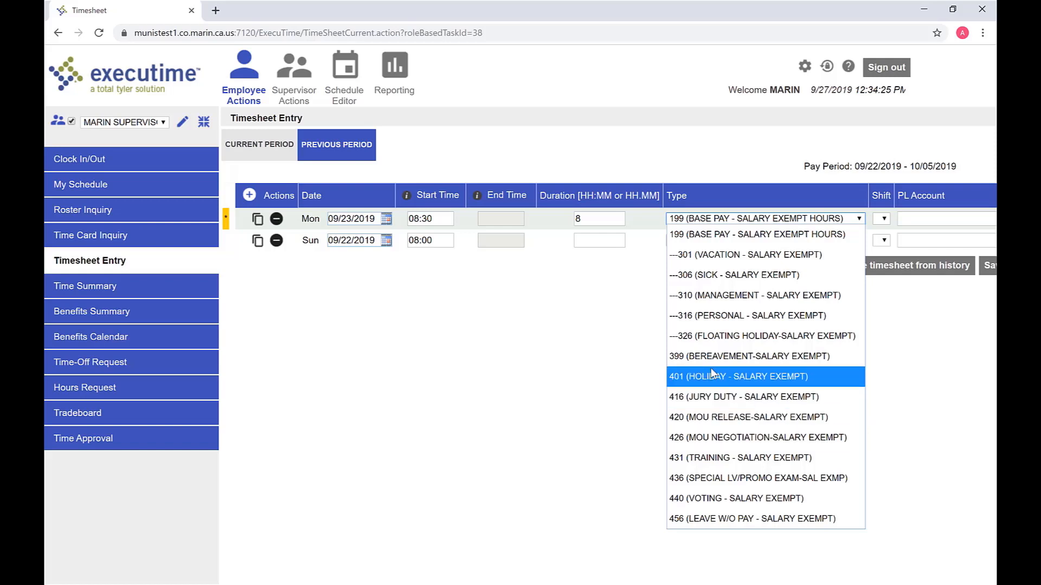
{"action": "left_click", "coordinate": [709, 220]}
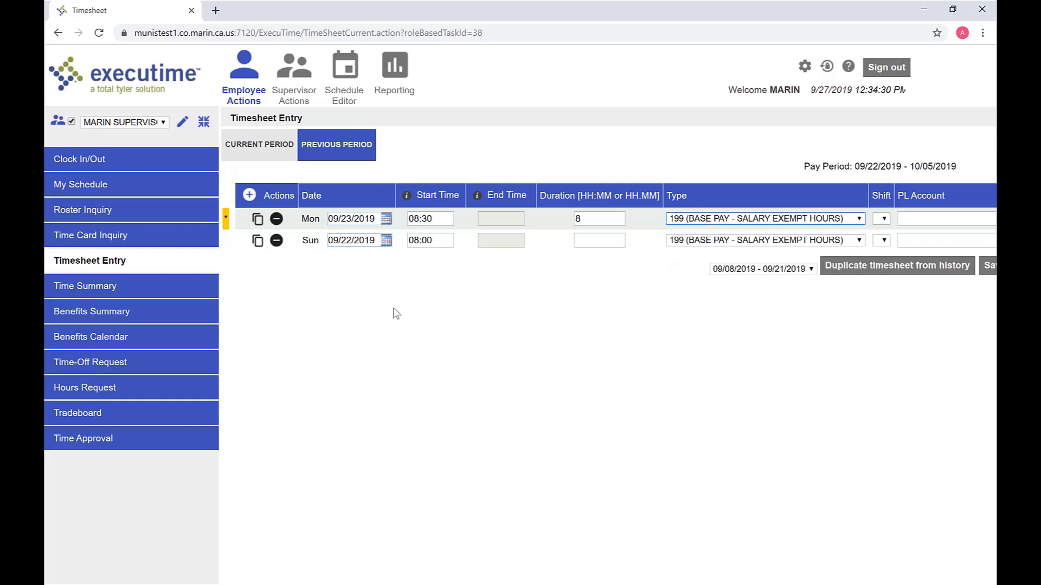
Set the second row to Tuesday 09/24/2019, starting 08:00, with an 8-hour duration
{"action": "left_click", "coordinate": [386, 241]}
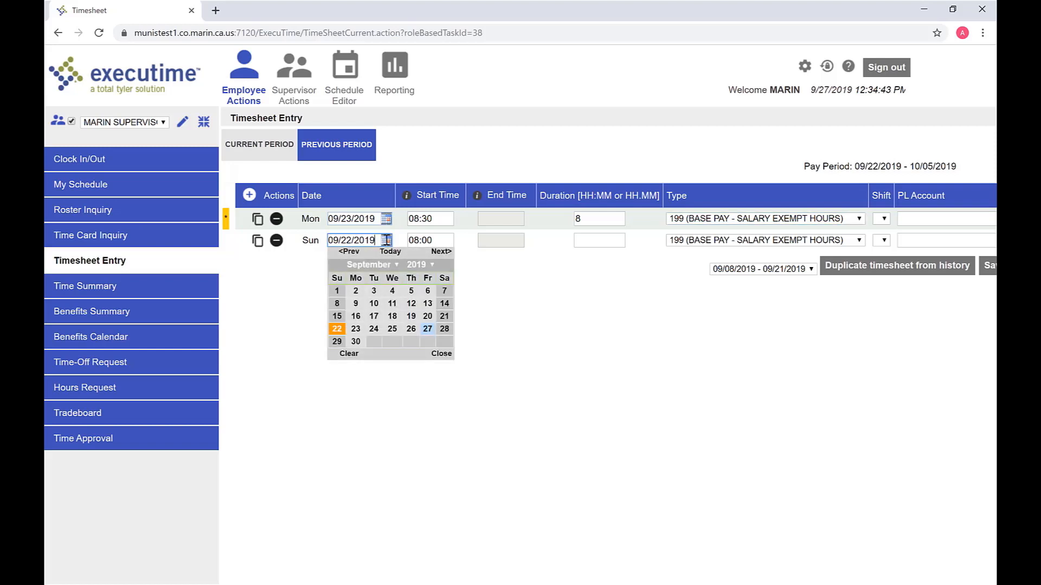
{"action": "left_click", "coordinate": [373, 333]}
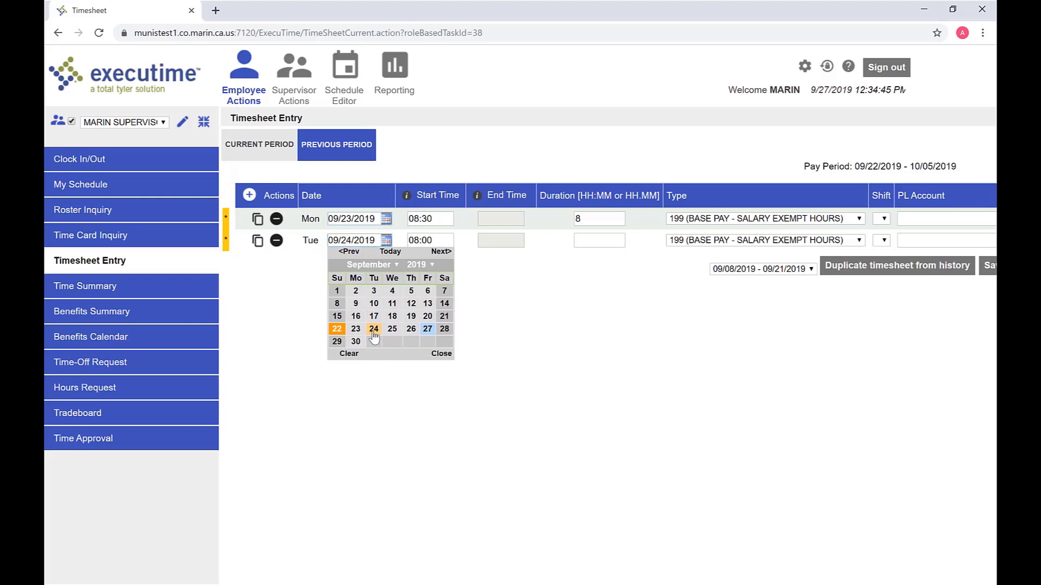
{"action": "left_click", "coordinate": [443, 244]}
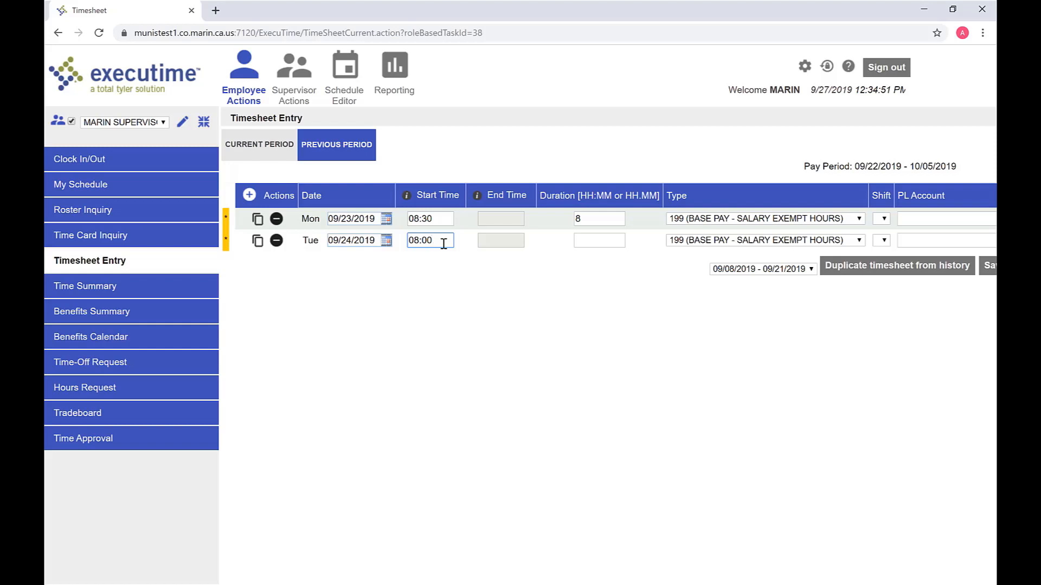
{"action": "key", "text": "Tab"}
{"action": "type", "text": "8"}
Add a new row dated Wednesday 09/25/2019 with an 8-hour duration
{"action": "left_click", "coordinate": [249, 197]}
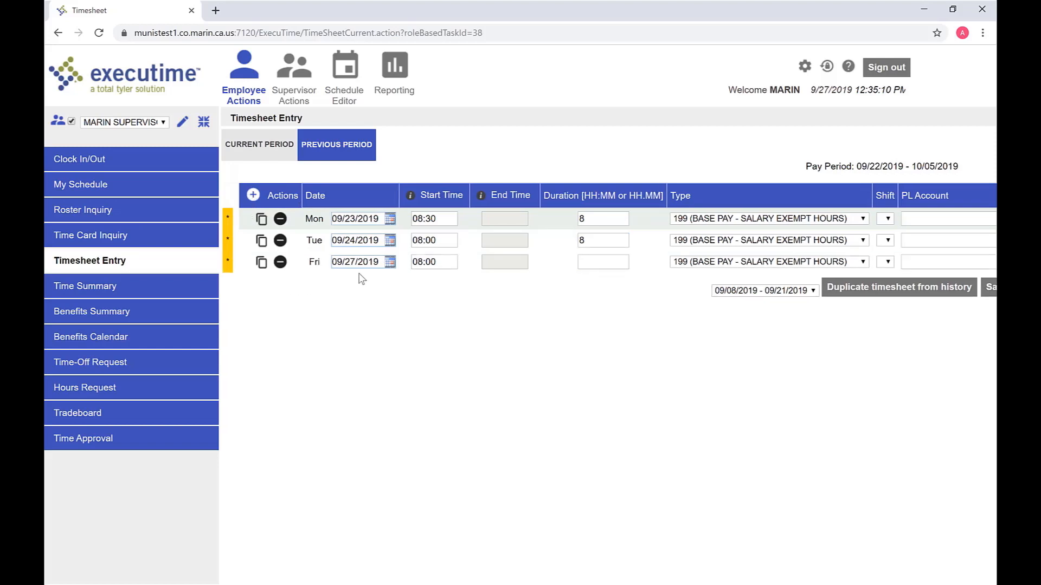
{"action": "left_click", "coordinate": [389, 264]}
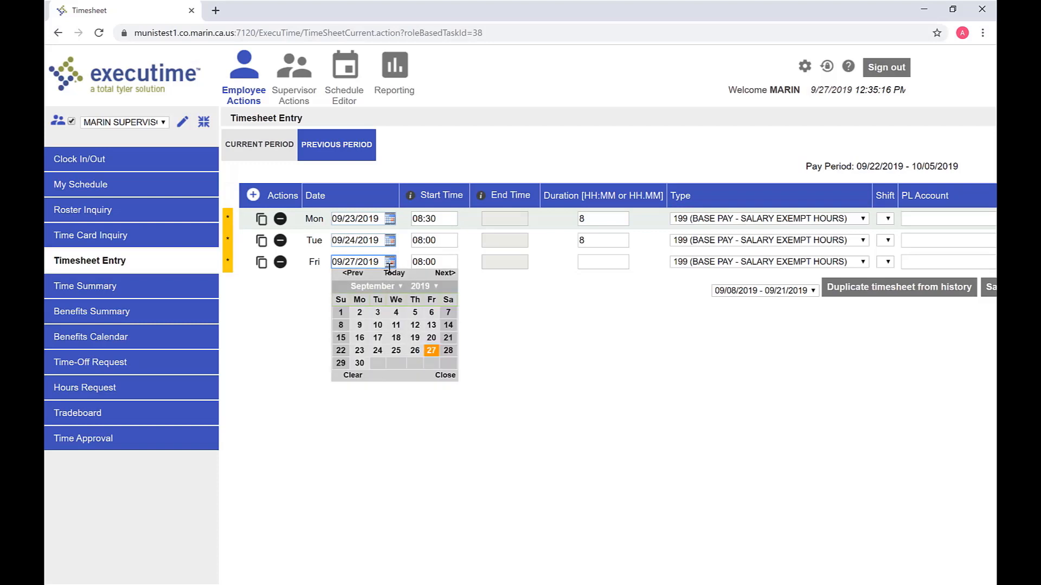
{"action": "left_click", "coordinate": [395, 351]}
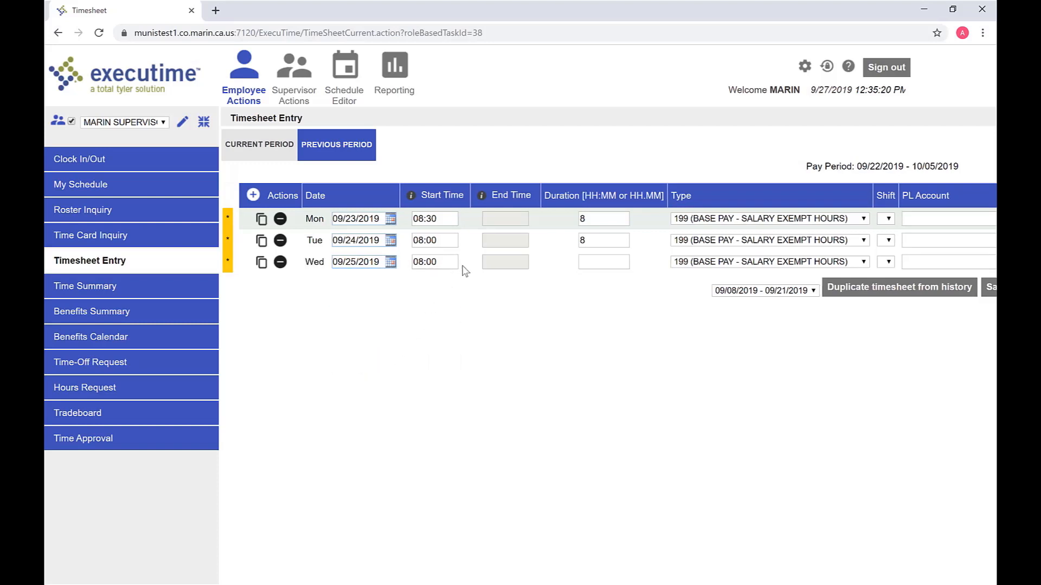
{"action": "left_click", "coordinate": [584, 261]}
{"action": "type", "text": "8"}
Save the Monday–Wednesday 8.00-hour entries and confirm the Save Confirmation prompt
{"action": "left_click_drag", "start_coordinate": [536, 583], "coordinate": [597, 584]}
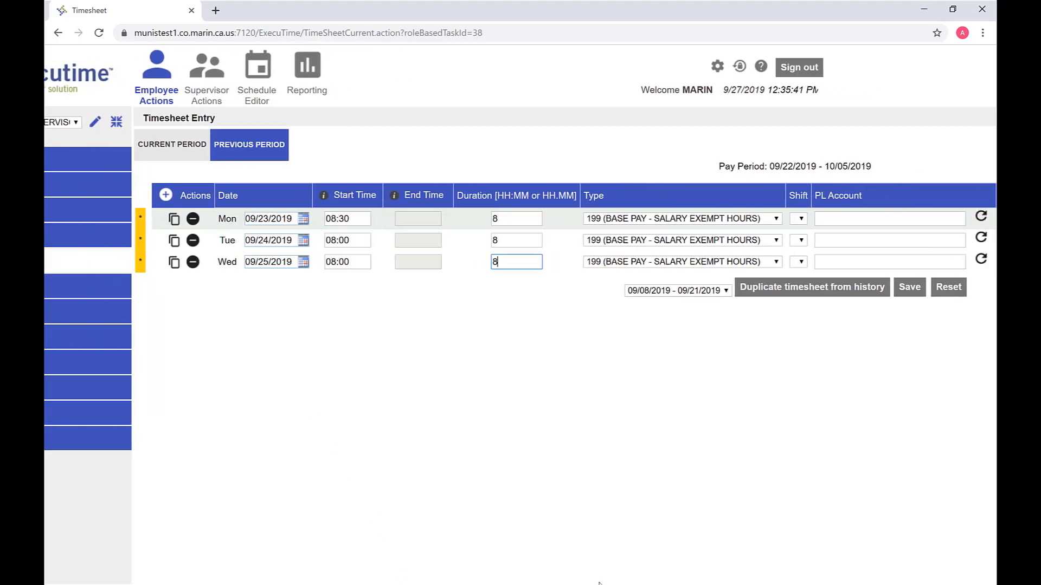
{"action": "left_click", "coordinate": [905, 296]}
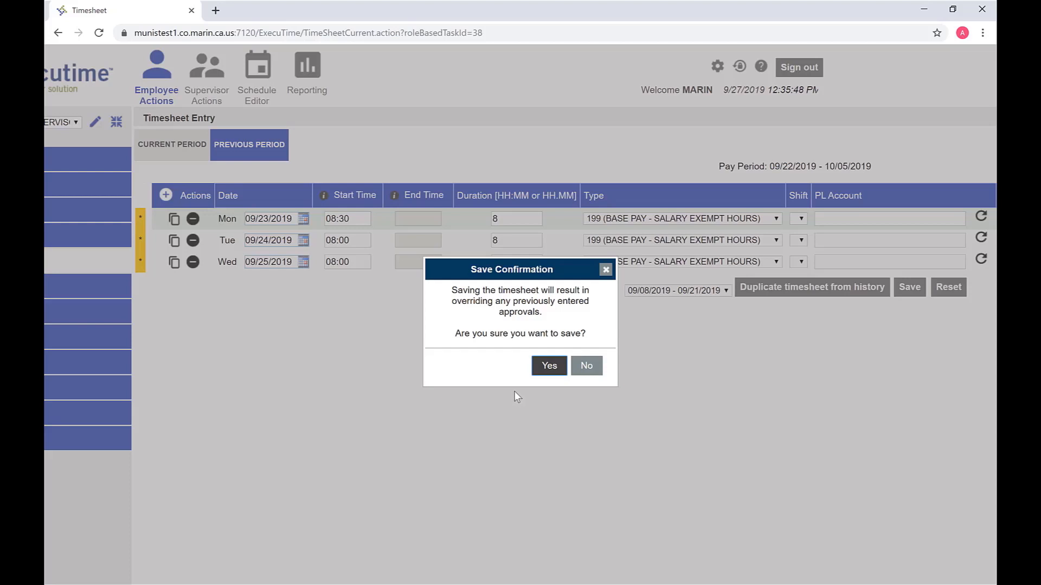
{"action": "left_click", "coordinate": [552, 374]}
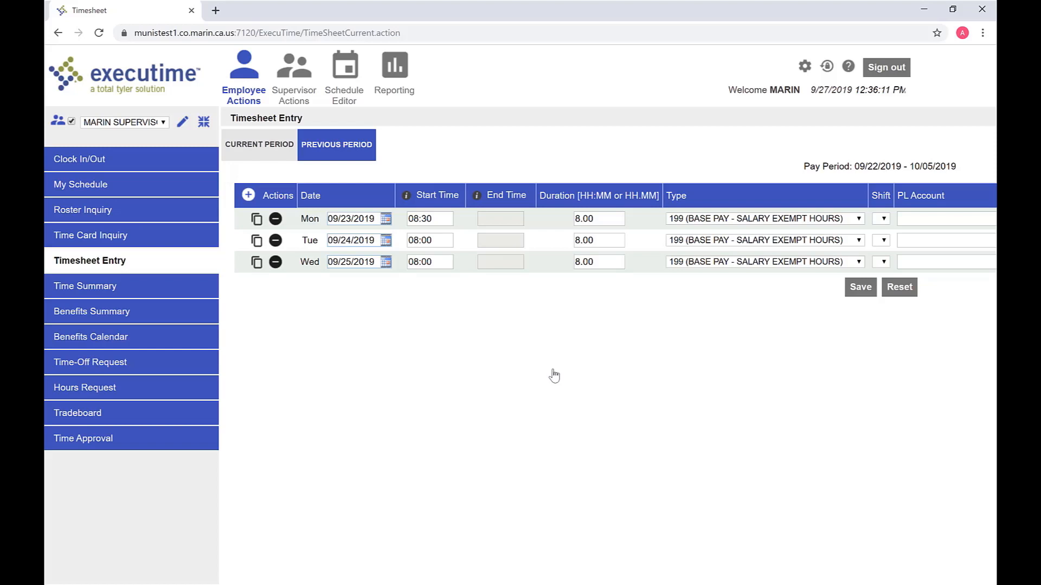
Copy the Wednesday row twice, redating the copies Thursday 09/26 and Friday 09/27/2019
{"action": "left_click", "coordinate": [257, 265]}
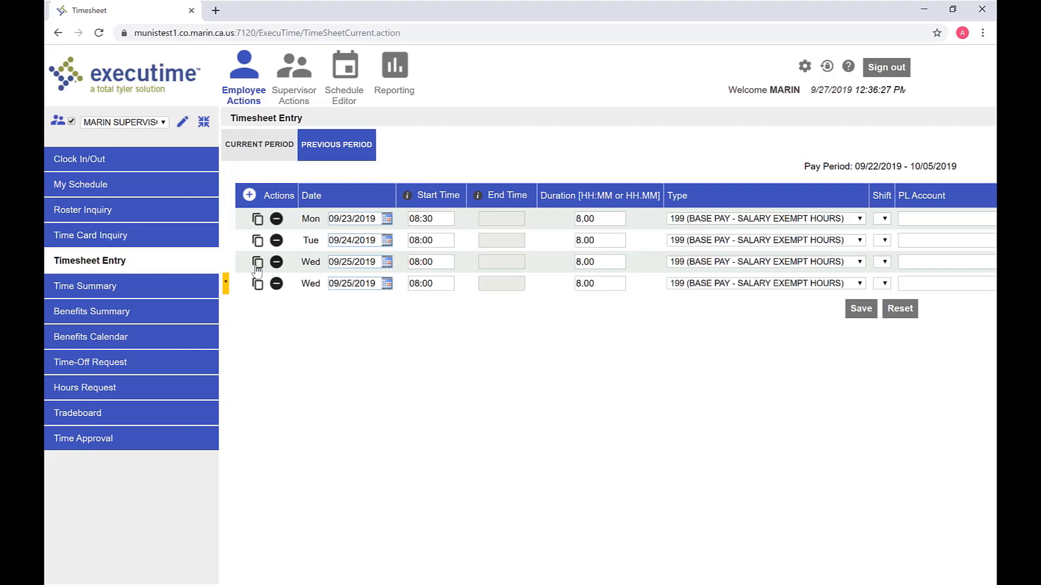
{"action": "left_click", "coordinate": [386, 286]}
{"action": "left_click", "coordinate": [387, 285]}
{"action": "left_click", "coordinate": [413, 375]}
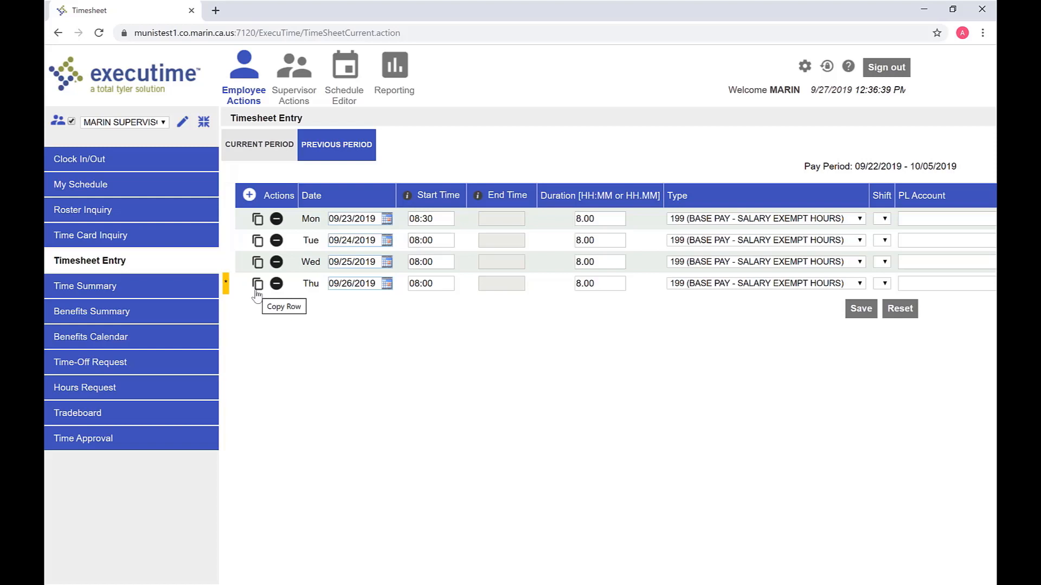
{"action": "left_click", "coordinate": [258, 284]}
{"action": "left_click", "coordinate": [390, 307]}
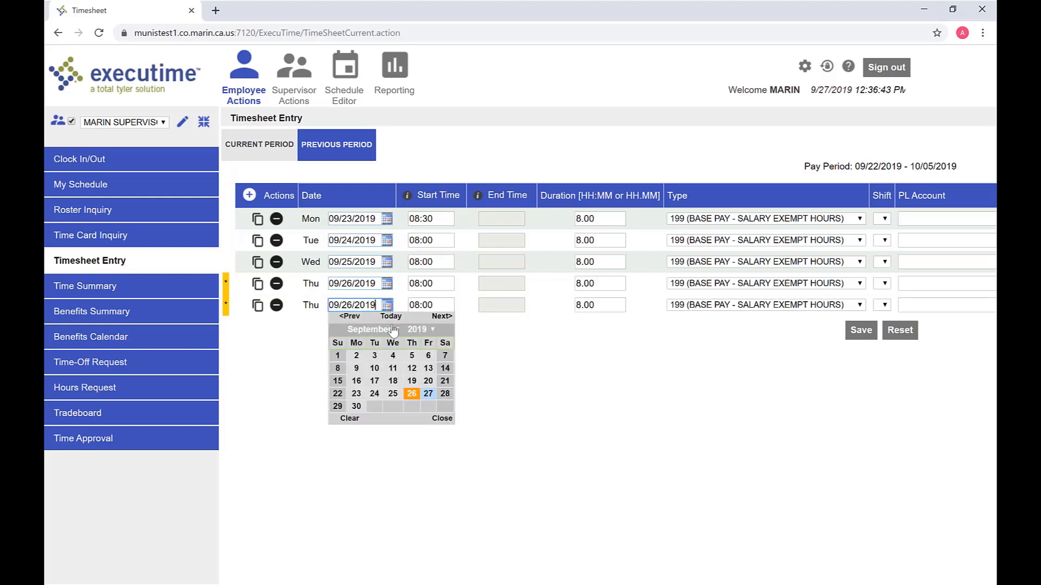
{"action": "left_click", "coordinate": [428, 394]}
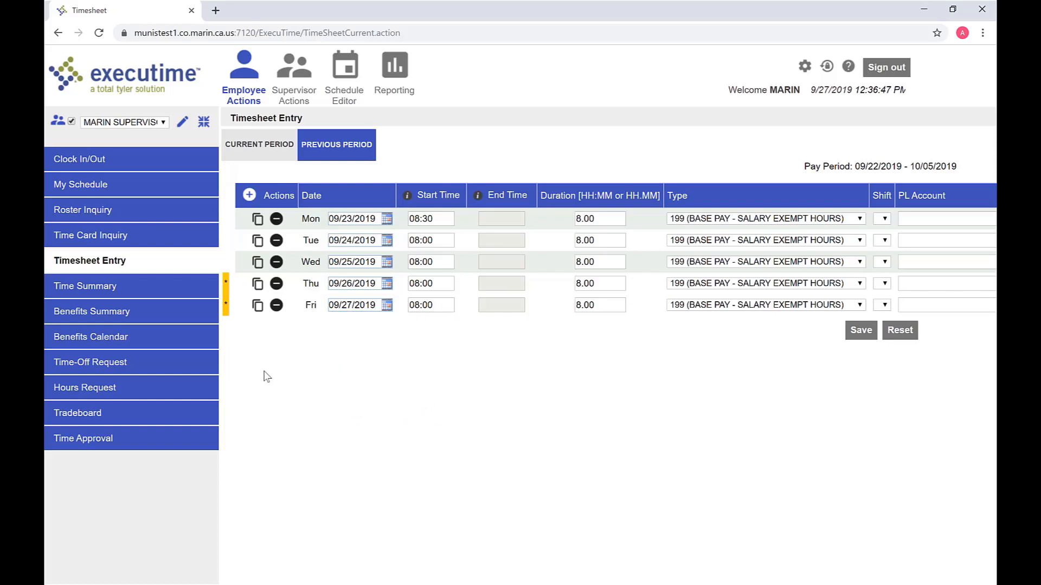
Add a Monday 09/30/2019 row of 8 hours typed 306 (SICK - SALARY EXEMPT)
{"action": "left_click", "coordinate": [248, 196]}
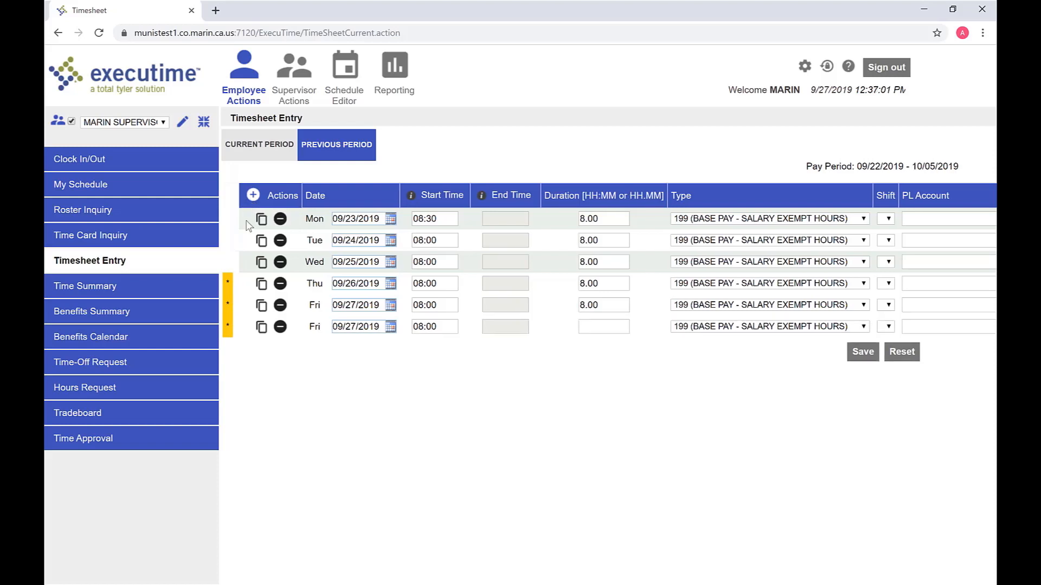
{"action": "left_click", "coordinate": [391, 327]}
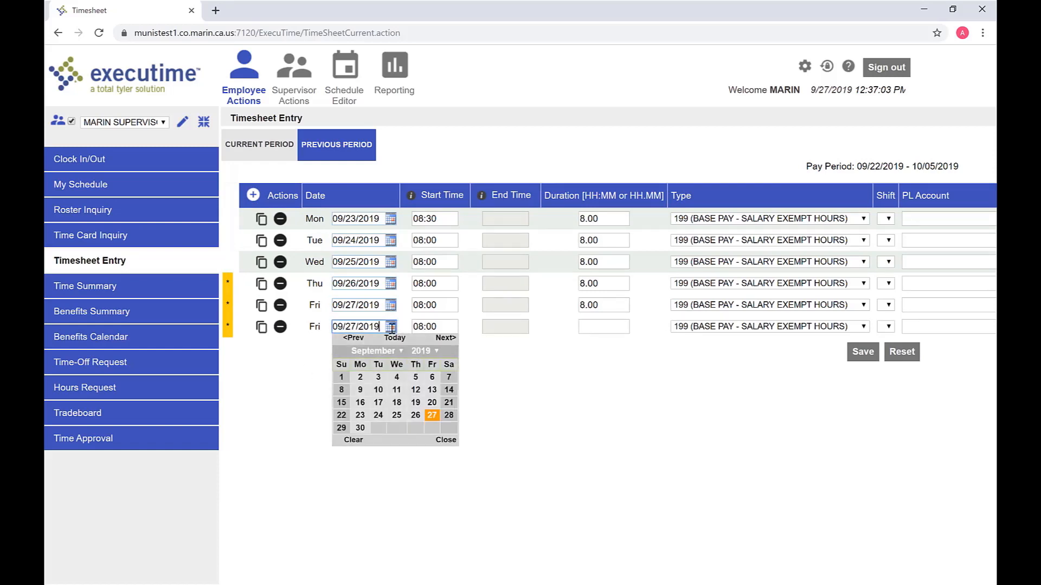
{"action": "left_click", "coordinate": [360, 429]}
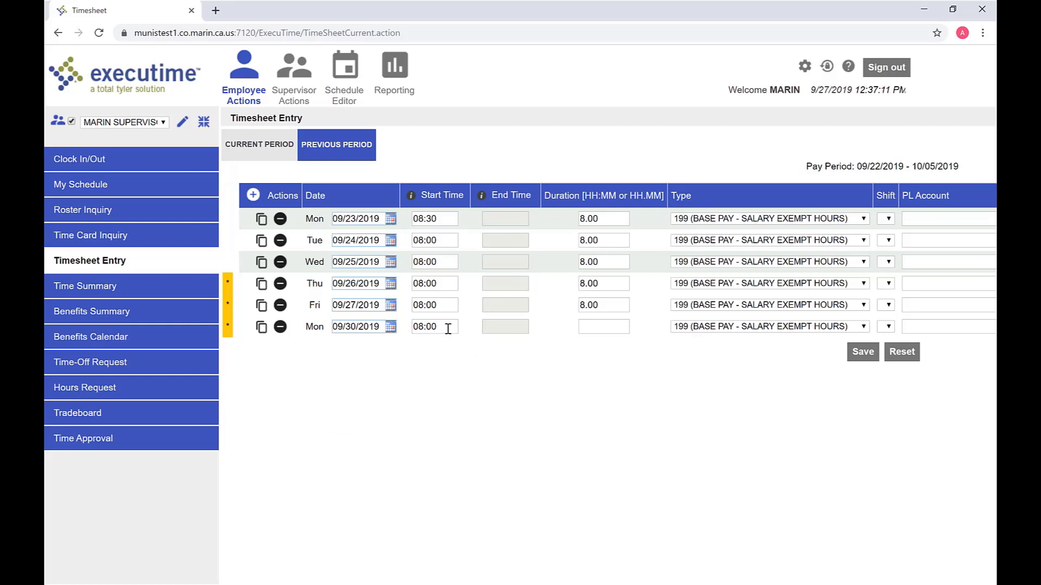
{"action": "left_click", "coordinate": [586, 331]}
{"action": "type", "text": "8"}
{"action": "left_click", "coordinate": [704, 331]}
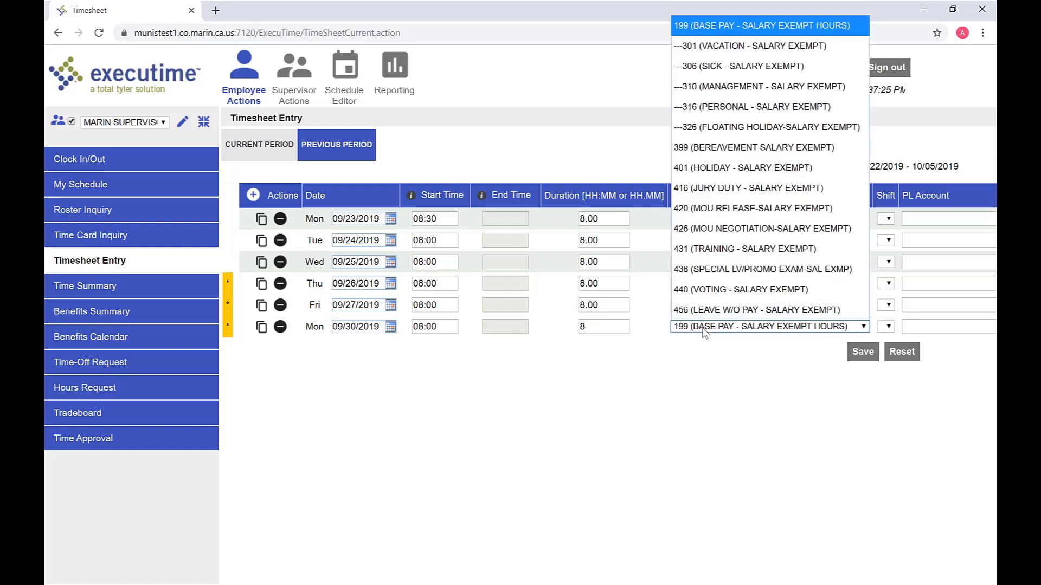
{"action": "left_click", "coordinate": [705, 79]}
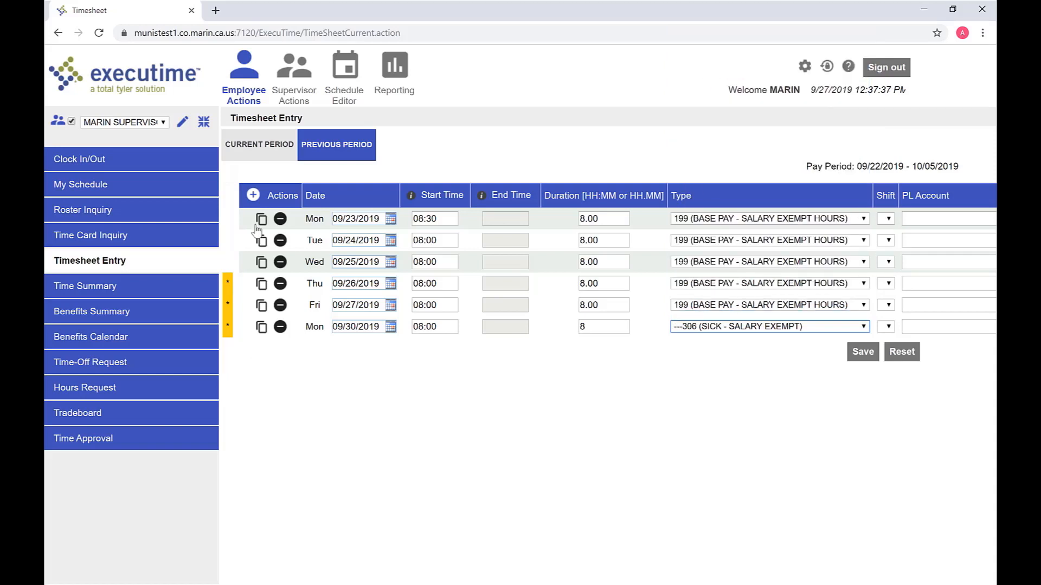
Add a new row dated Tuesday 10/01/2019 with an 8-hour duration
{"action": "left_click", "coordinate": [253, 195]}
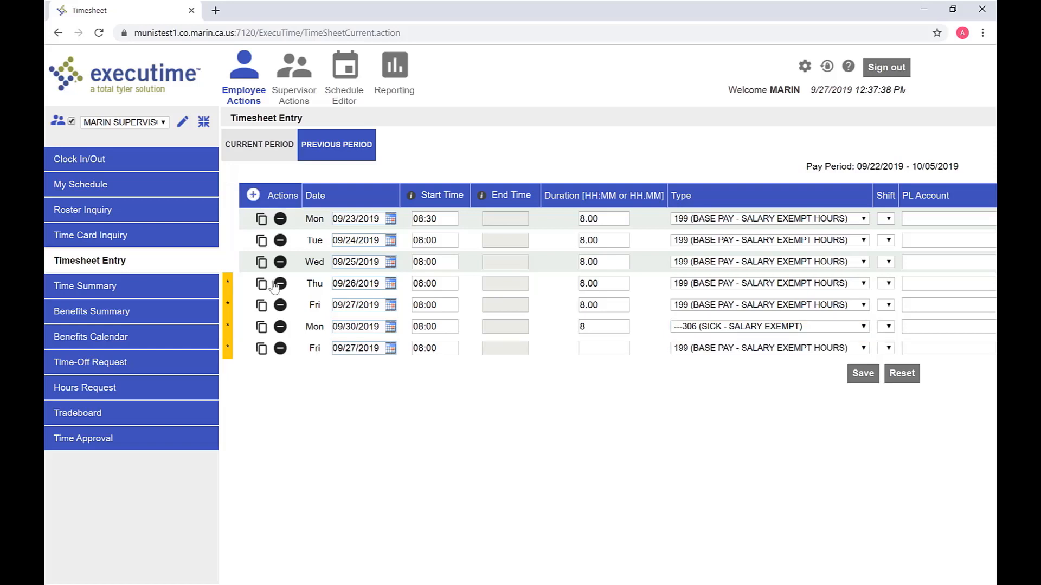
{"action": "left_click", "coordinate": [387, 350]}
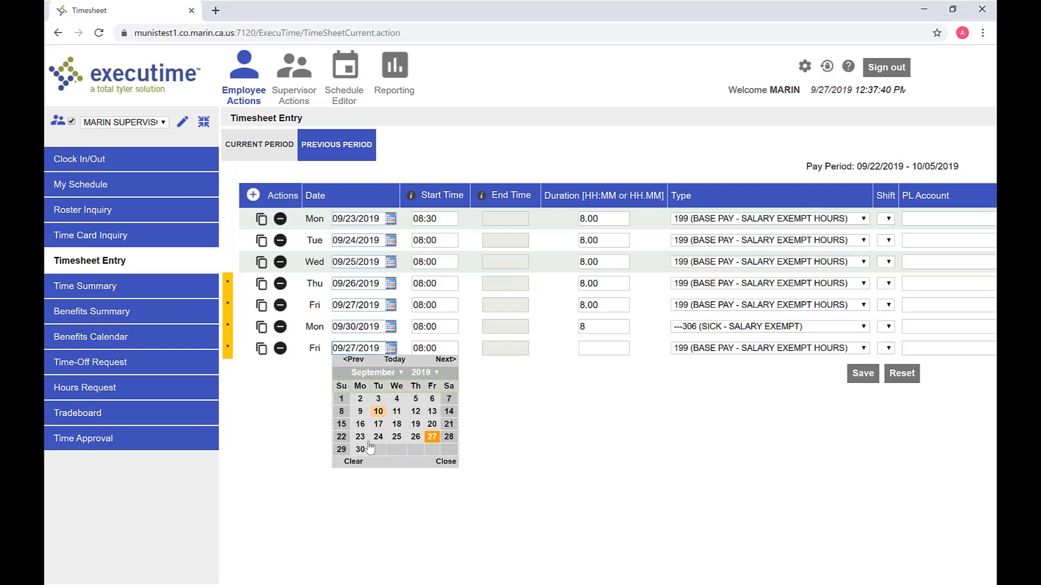
{"action": "left_click", "coordinate": [445, 359]}
{"action": "left_click", "coordinate": [378, 401]}
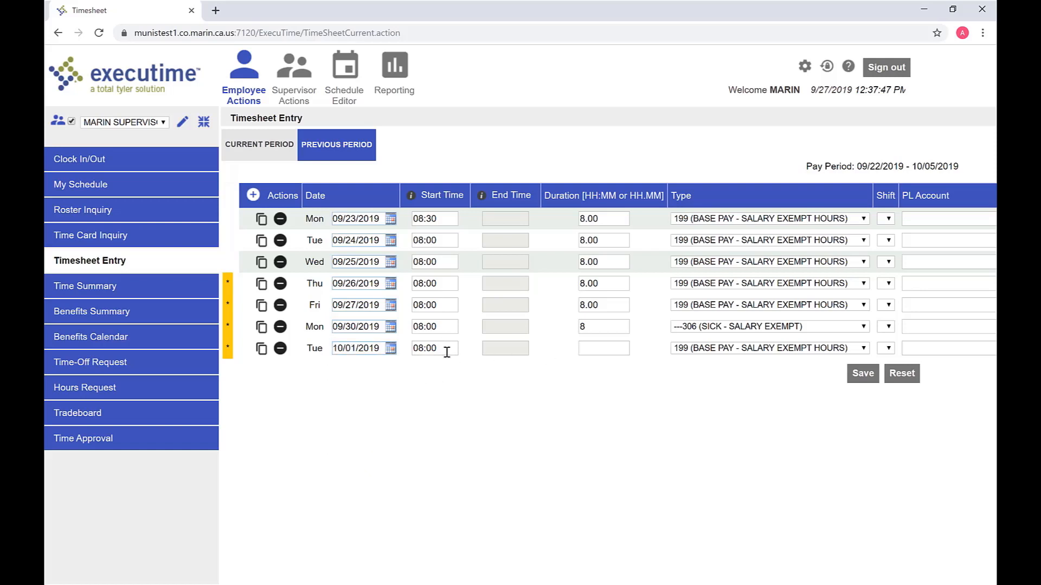
{"action": "left_click", "coordinate": [599, 354]}
{"action": "type", "text": "8"}
Copy rows successively and redate the copies 10/02, 10/03 and 10/04/2019
{"action": "left_click", "coordinate": [261, 349]}
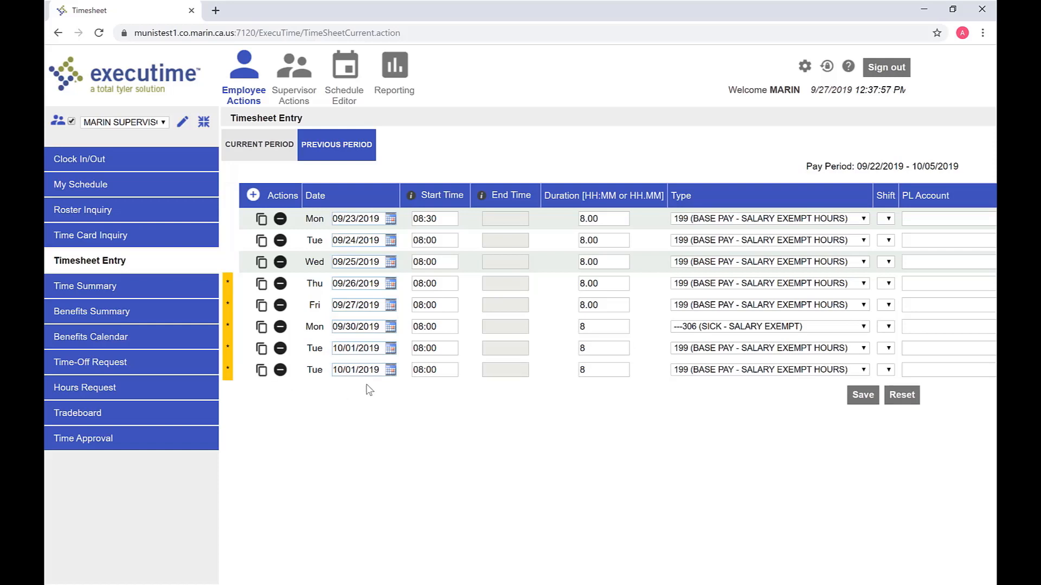
{"action": "left_click", "coordinate": [390, 372]}
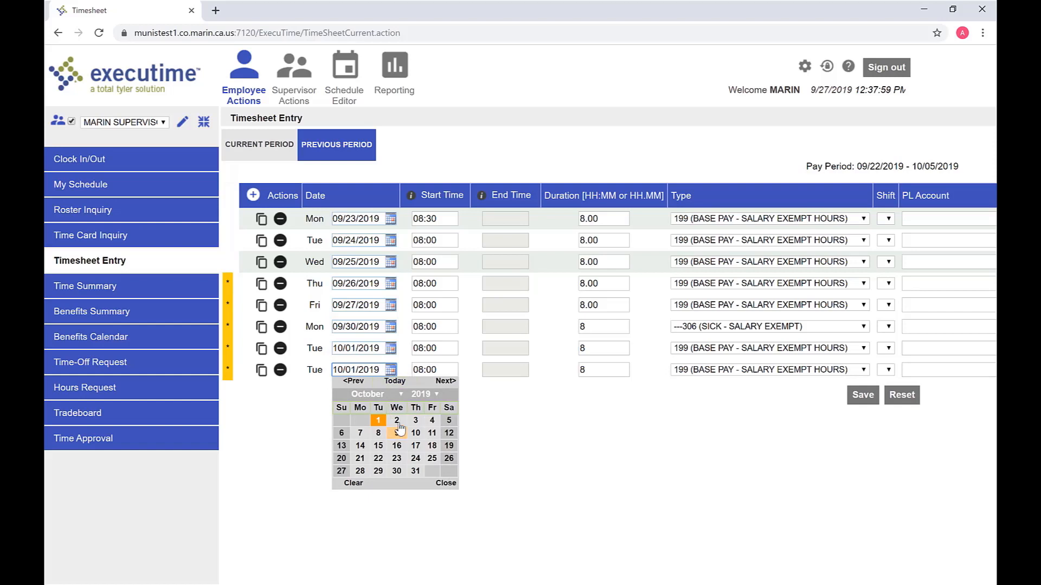
{"action": "left_click", "coordinate": [398, 424]}
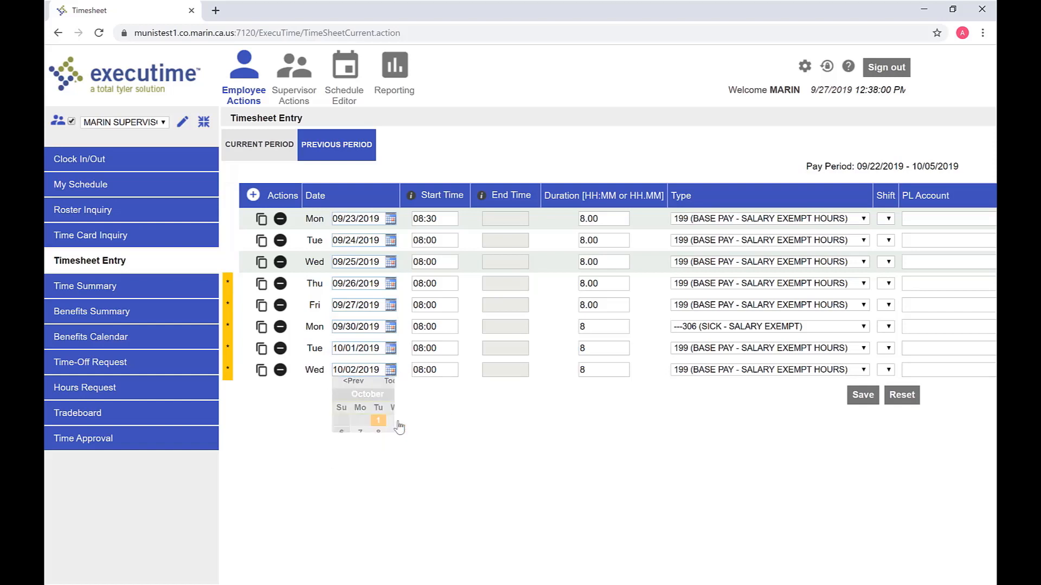
{"action": "left_click", "coordinate": [260, 374]}
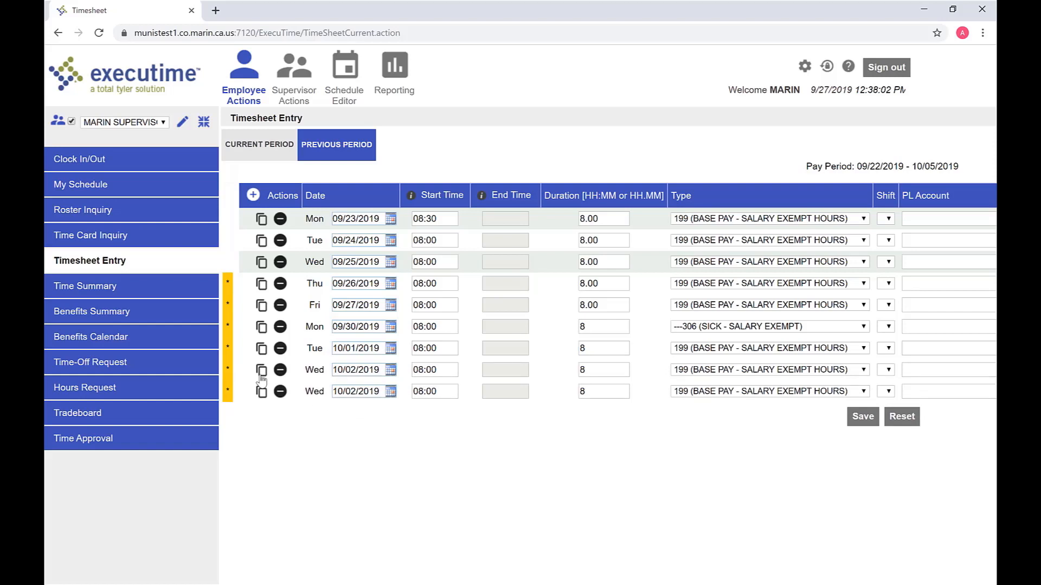
{"action": "left_click", "coordinate": [389, 391]}
{"action": "left_click", "coordinate": [410, 446]}
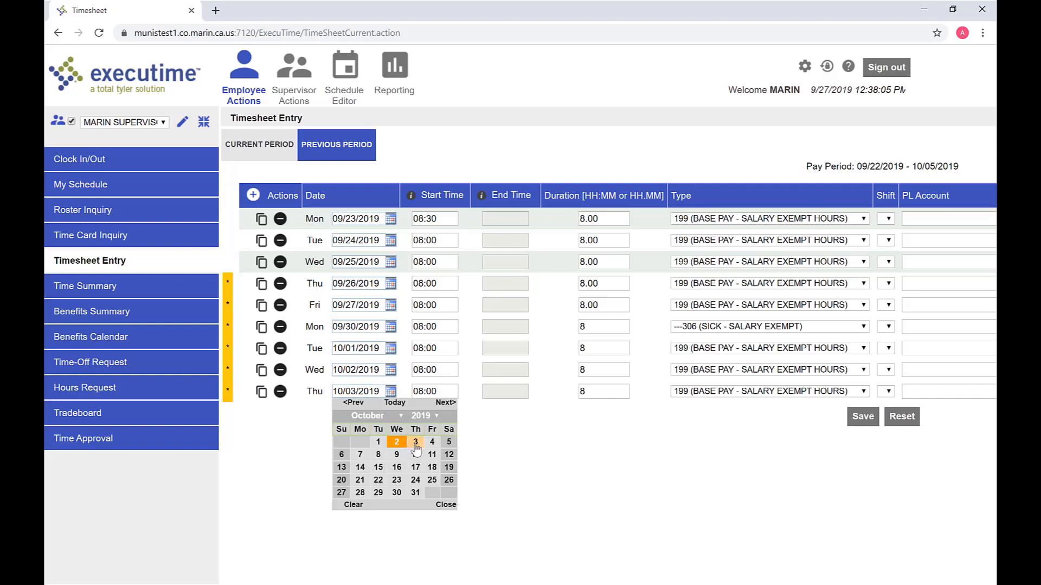
{"action": "left_click", "coordinate": [261, 392]}
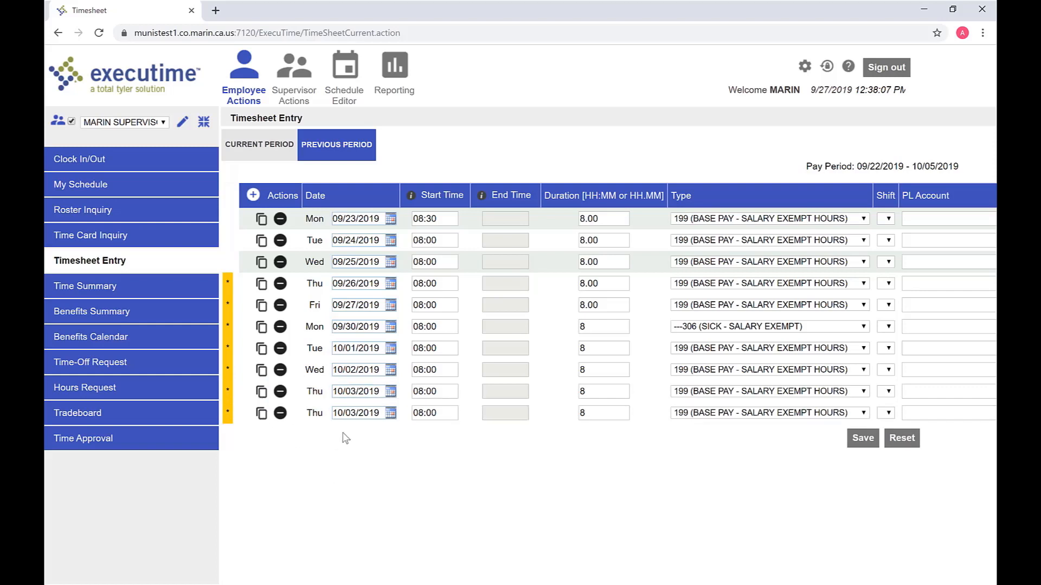
{"action": "left_click", "coordinate": [390, 414]}
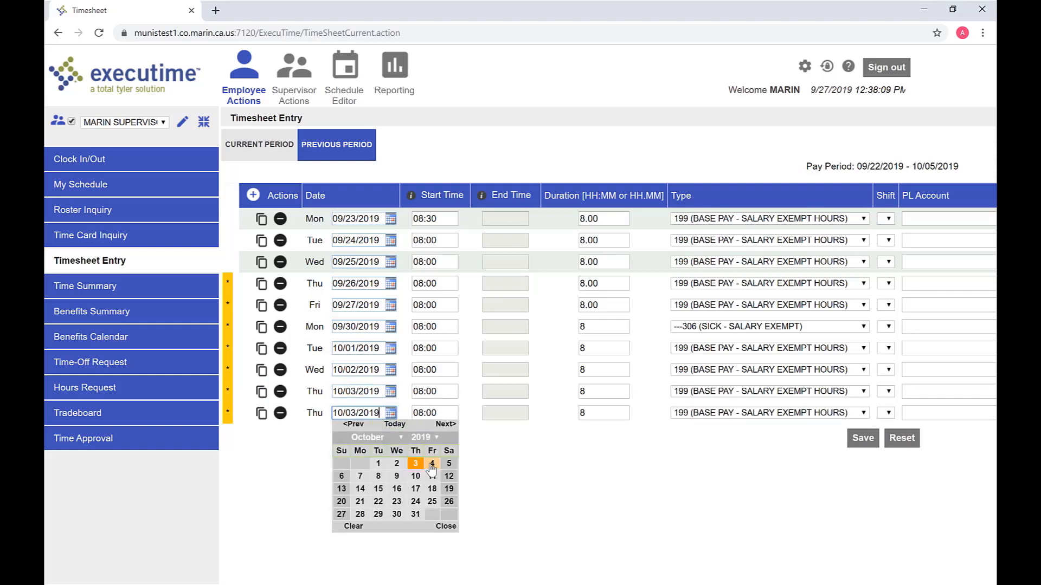
{"action": "left_click", "coordinate": [430, 465]}
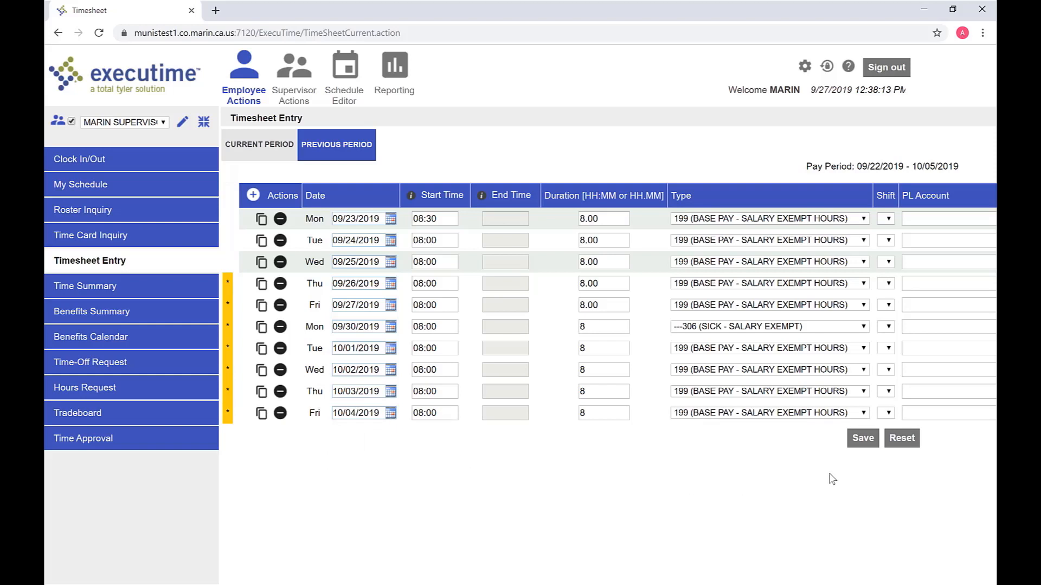
Save all ten 8-hour entries, confirm, and bring up the period's time card summary
{"action": "left_click", "coordinate": [851, 443]}
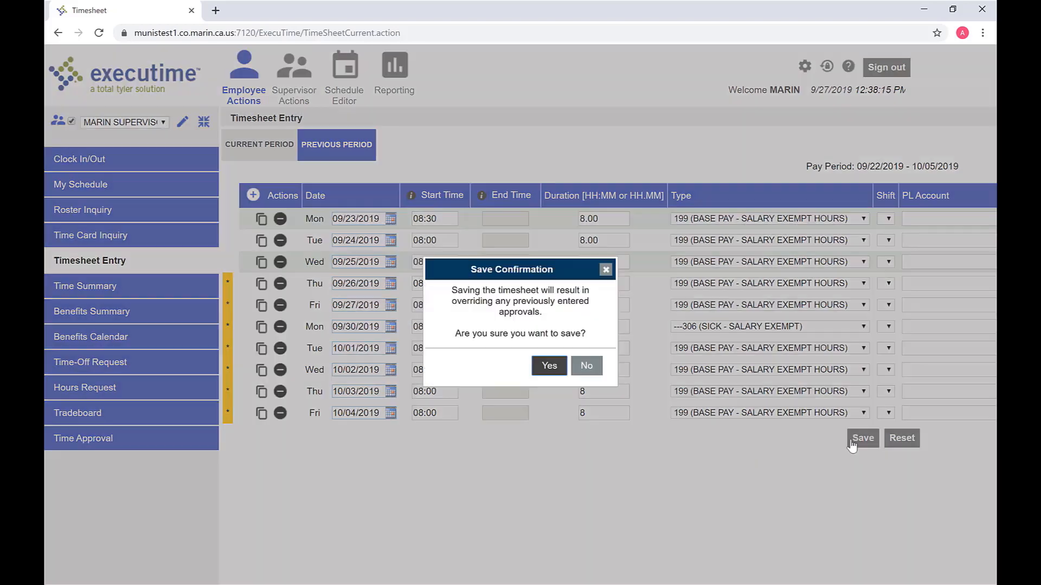
{"action": "left_click", "coordinate": [541, 373]}
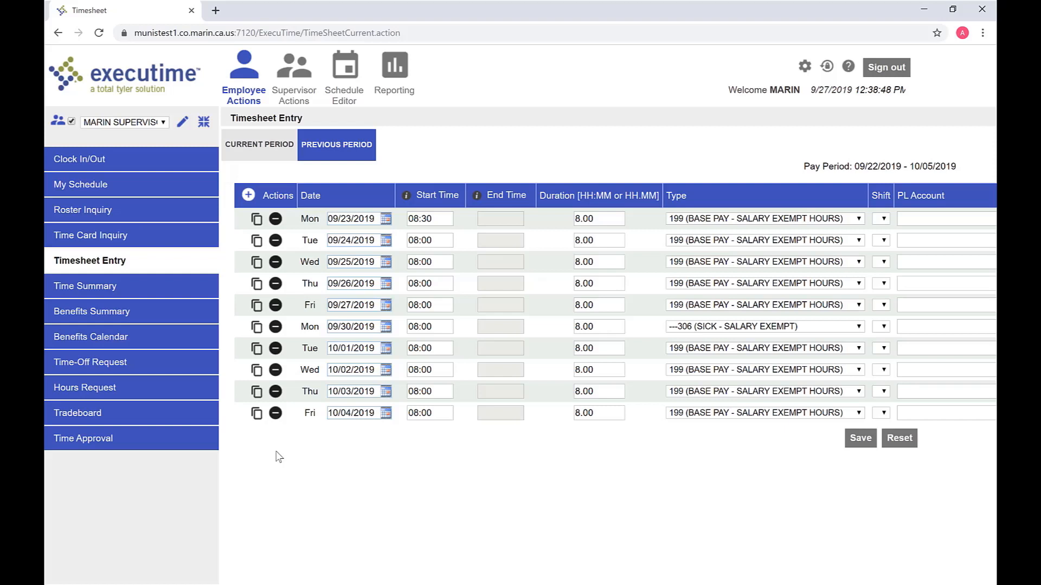
{"action": "left_click", "coordinate": [109, 240]}
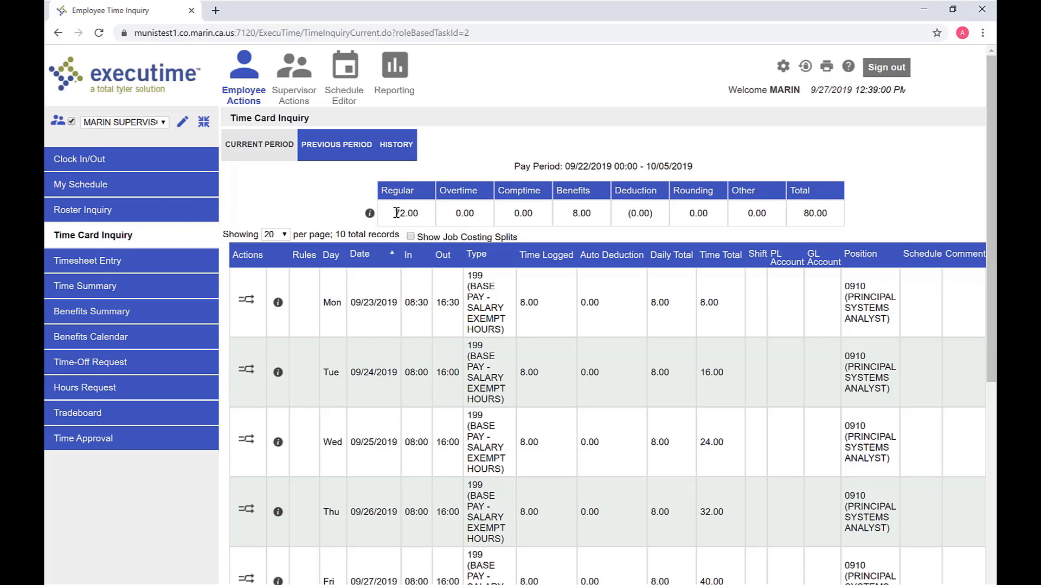
Check the 72.00 regular and 8.00 benefits totals, then scroll through the daily rows
{"action": "left_click_drag", "start_coordinate": [396, 213], "coordinate": [417, 215]}
{"action": "left_click_drag", "start_coordinate": [572, 214], "coordinate": [589, 215]}
{"action": "left_click_drag", "start_coordinate": [992, 202], "coordinate": [945, 422]}
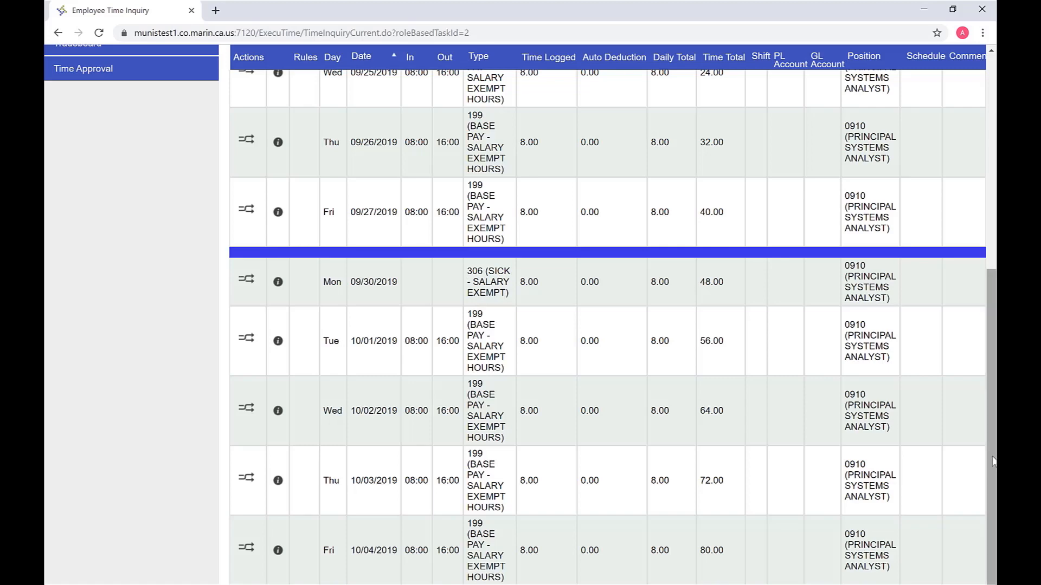
{"action": "left_click_drag", "start_coordinate": [993, 459], "coordinate": [995, 239]}
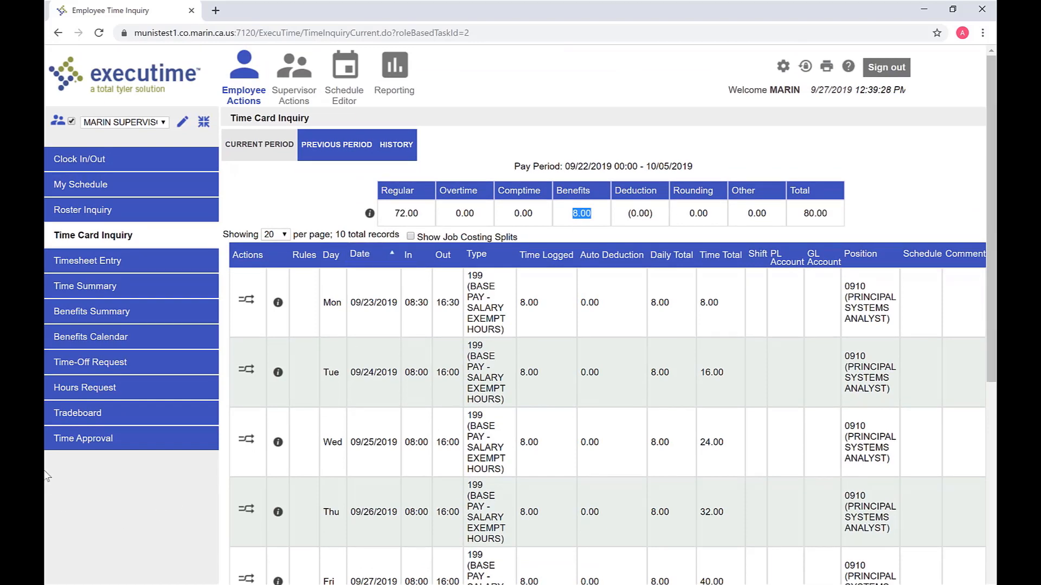
Approve the 09/22–10/05/2019 timesheet on Time Approval using the employee's initials
{"action": "left_click", "coordinate": [76, 448]}
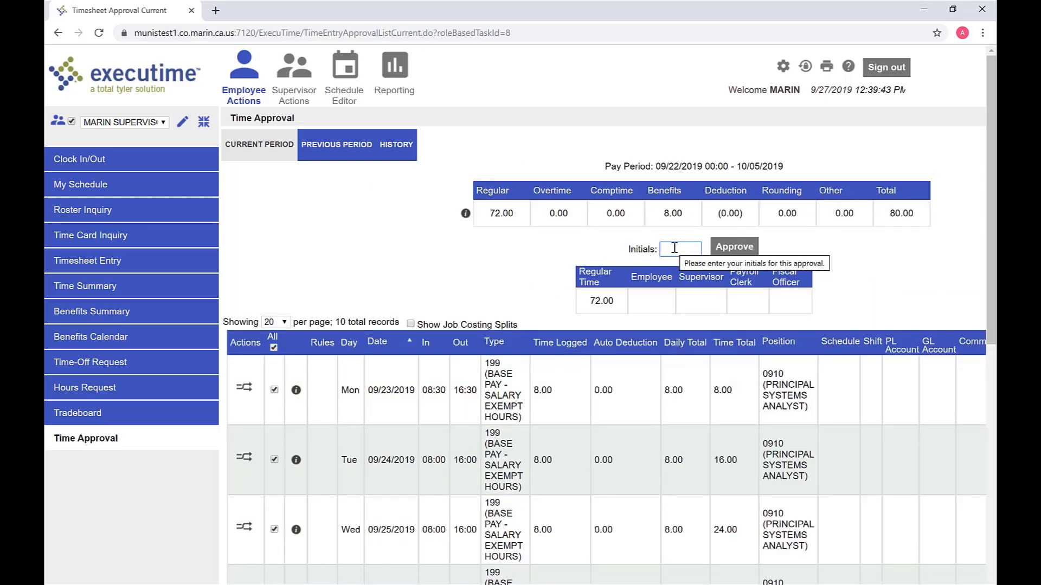
{"action": "type", "text": "ms"}
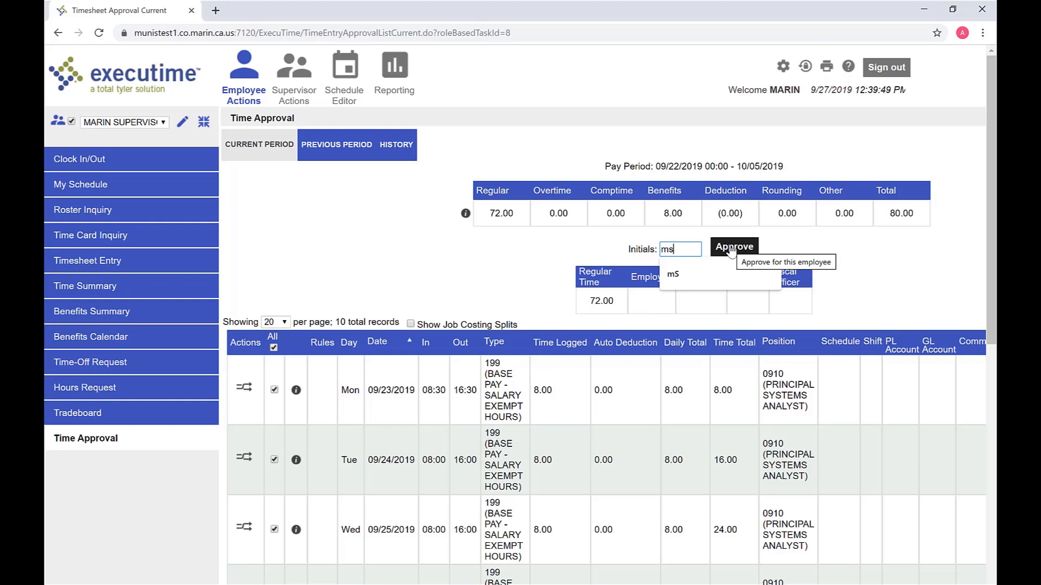
{"action": "left_click", "coordinate": [733, 247]}
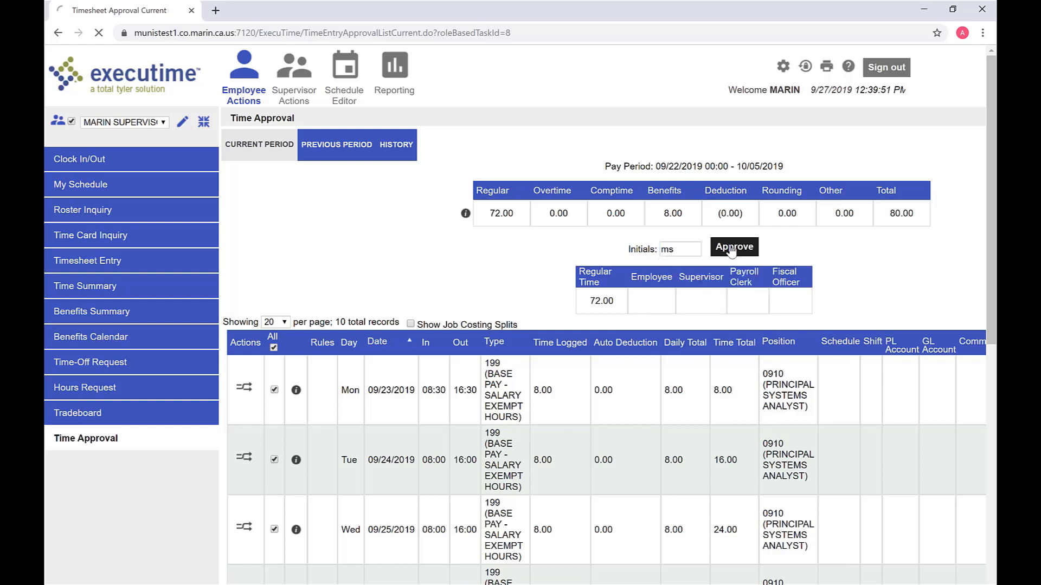